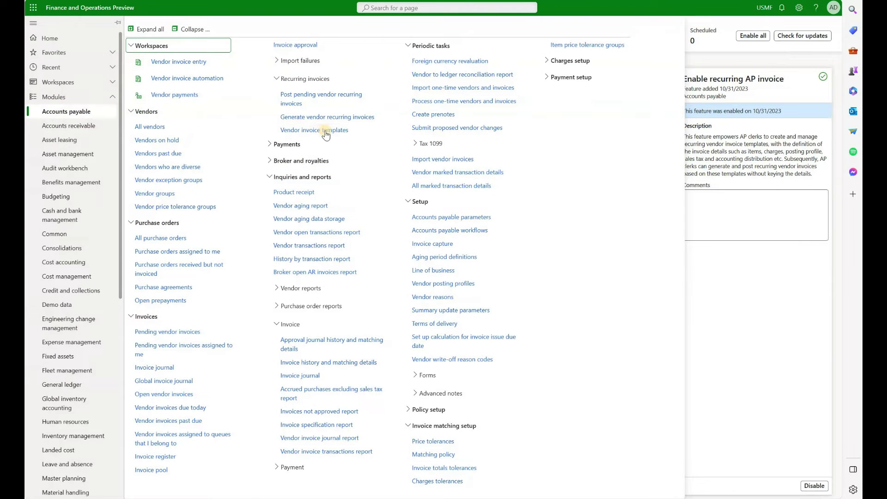
- Add a vendor invoice template named 'Test' with posting profile GEN and scroll to its invoice lines
{"action": "left_click", "coordinate": [314, 129]}
{"action": "type", "text": "Test"}
{"action": "left_click", "coordinate": [230, 133]}
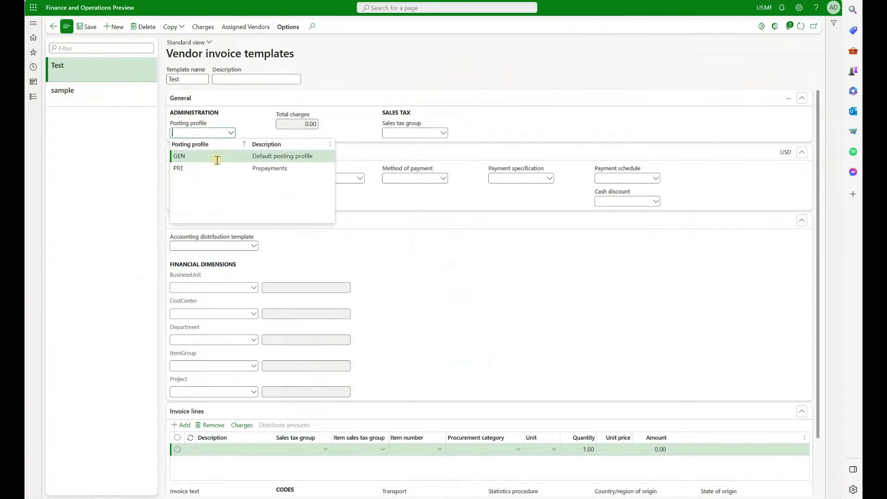
{"action": "left_click", "coordinate": [217, 157]}
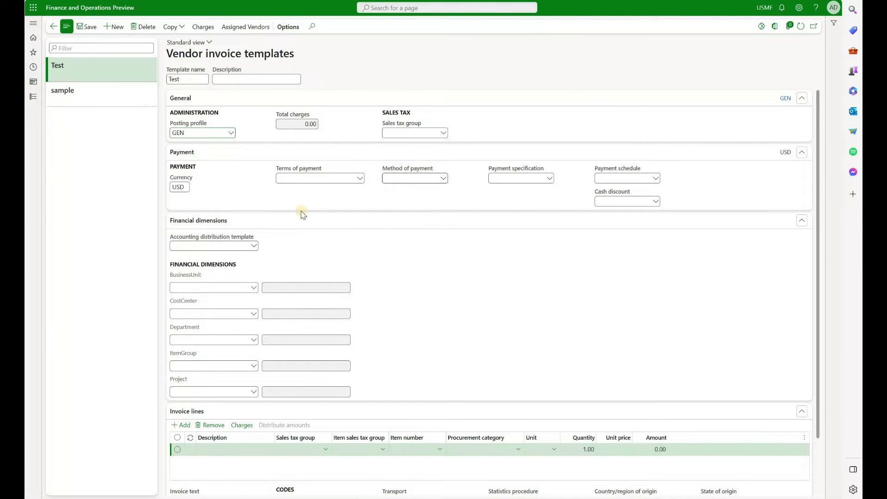
{"action": "scroll", "coordinate": [250, 400], "scroll_direction": "down", "scroll_amount": 1}
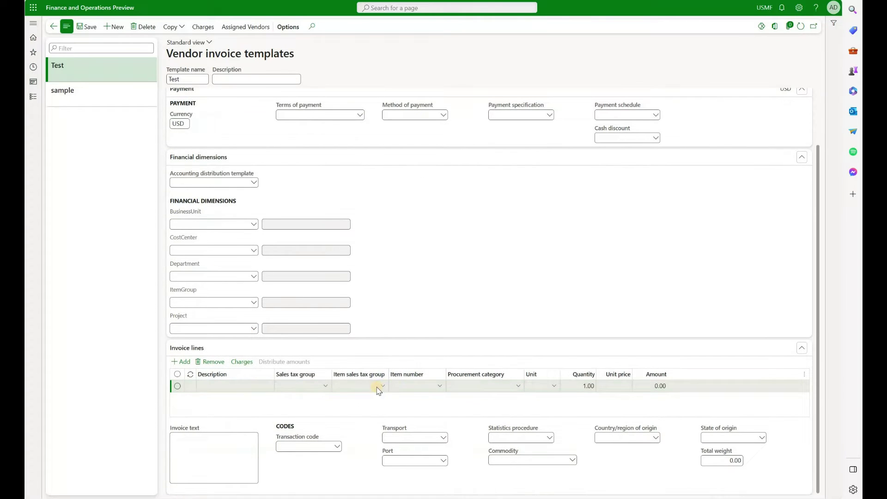
- Add an ADVERTISING invoice line of quantity 5 at unit price 10.00, then review the assigned vendors
{"action": "left_click", "coordinate": [518, 387]}
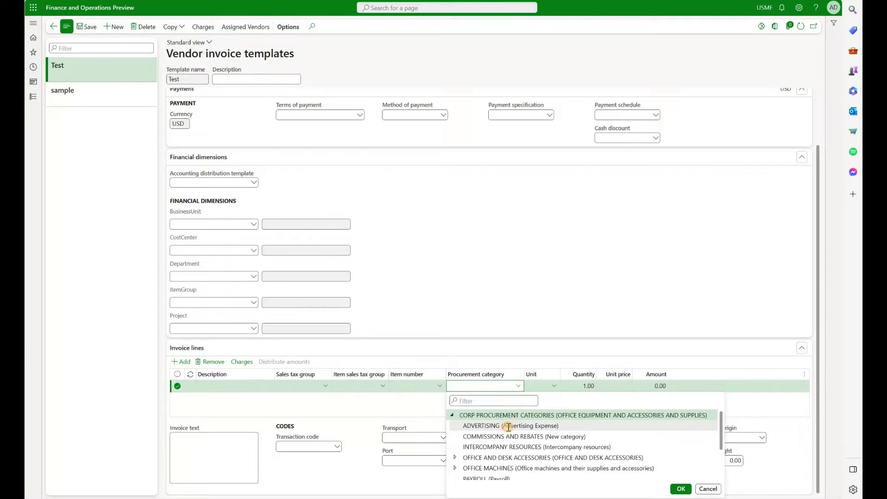
{"action": "left_click", "coordinate": [508, 426]}
{"action": "left_click", "coordinate": [681, 488]}
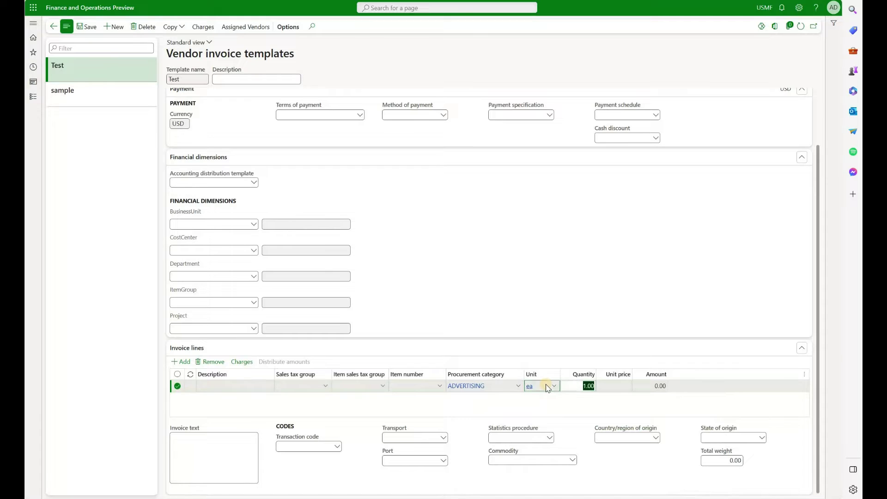
{"action": "type", "text": "5"}
{"action": "key", "text": "Tab"}
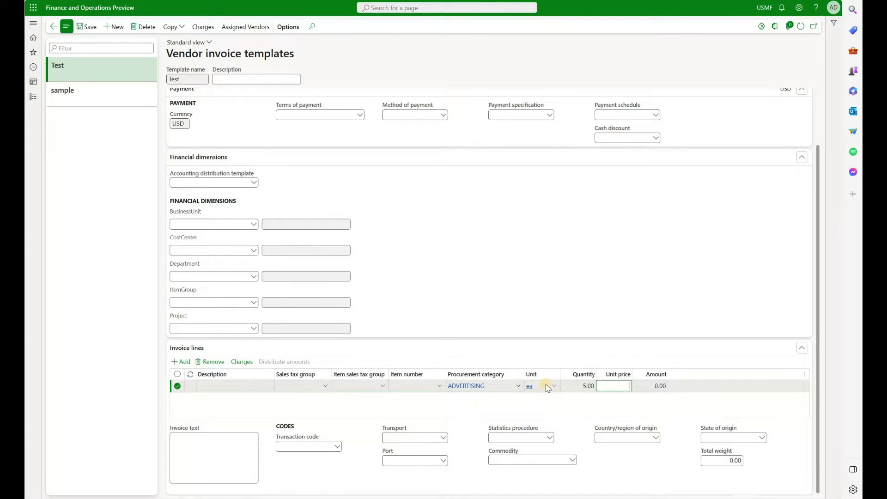
{"action": "type", "text": "10"}
{"action": "key", "text": "Tab"}
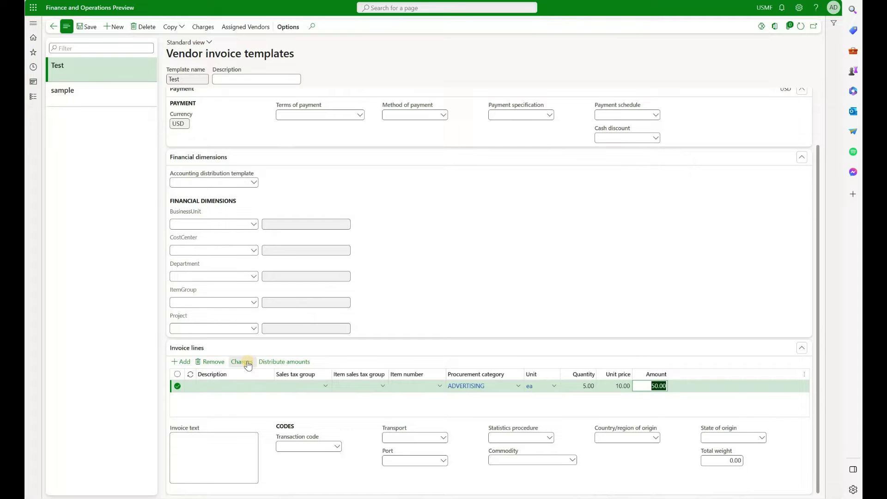
{"action": "left_click", "coordinate": [249, 365]}
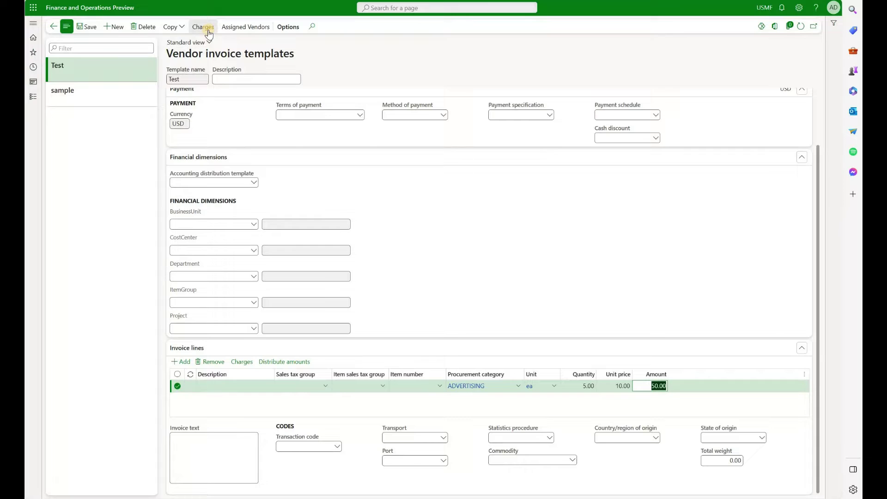
{"action": "left_click", "coordinate": [261, 29]}
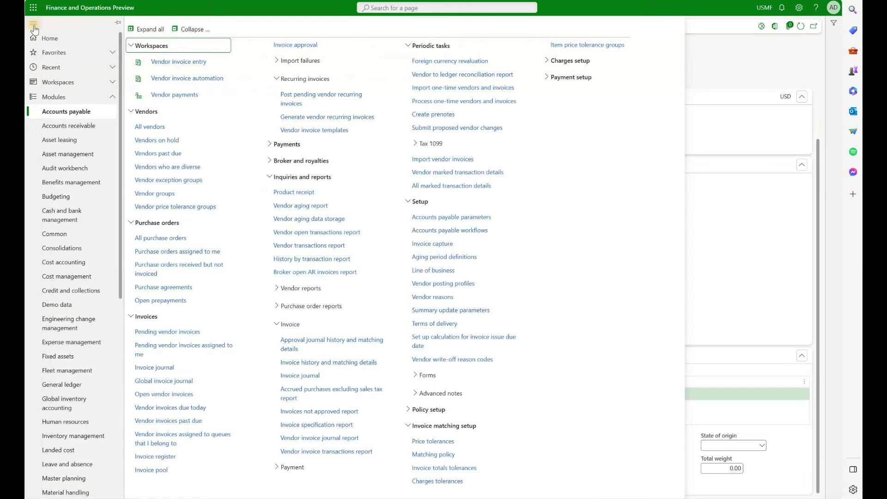
- Add a recurring invoice for vendor Toronto01 using template Test with billing start date 11/1/2023
{"action": "left_click", "coordinate": [158, 129]}
{"action": "left_click", "coordinate": [166, 170]}
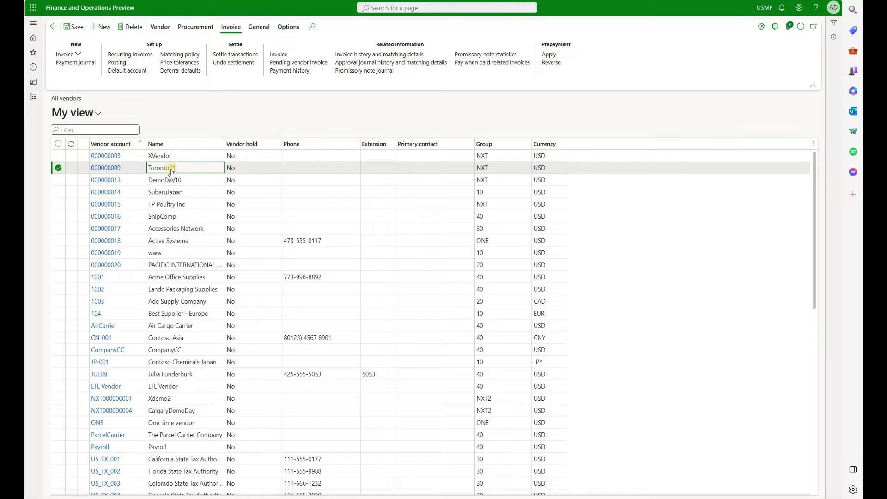
{"action": "left_click", "coordinate": [145, 59]}
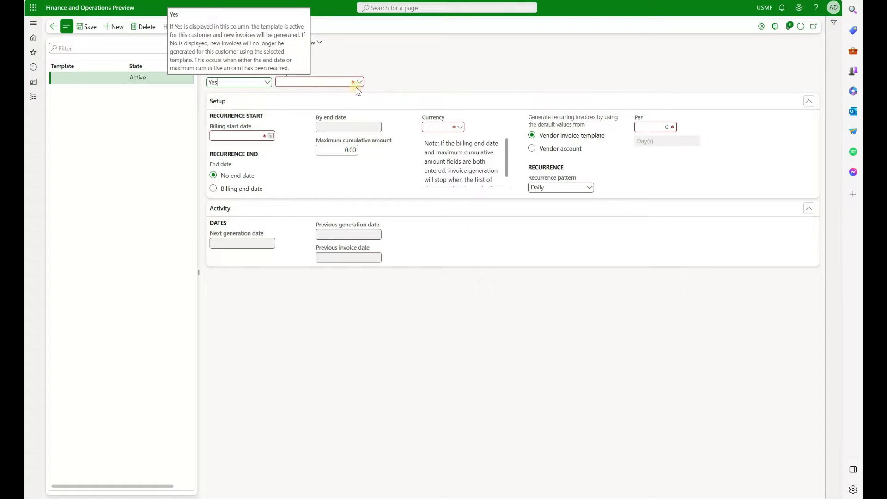
{"action": "left_click", "coordinate": [360, 82]}
{"action": "left_click", "coordinate": [316, 106]}
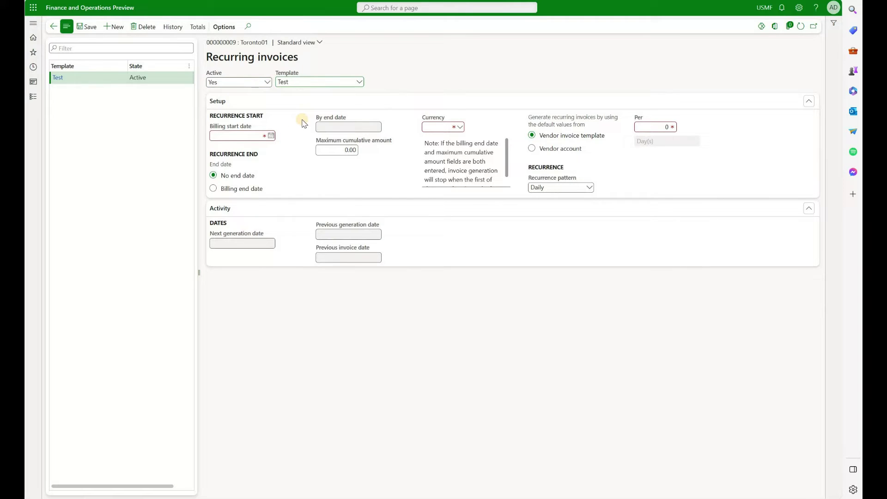
{"action": "left_click", "coordinate": [271, 137]}
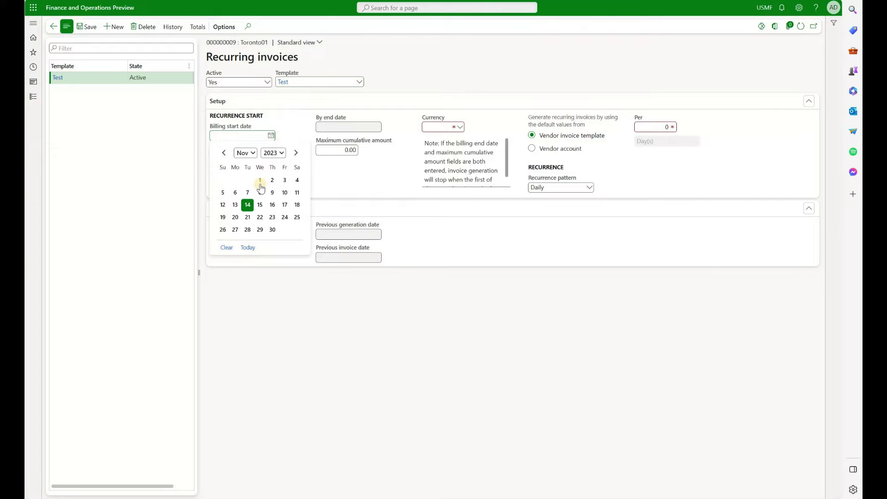
{"action": "left_click", "coordinate": [260, 184]}
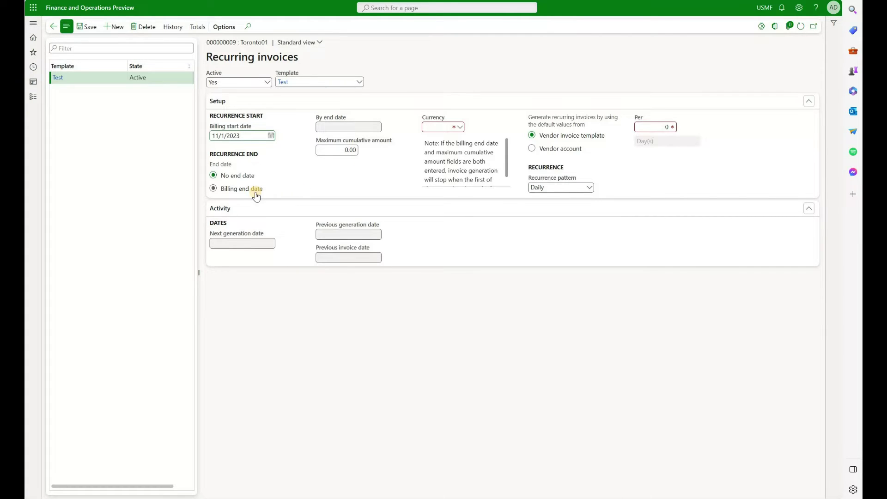
- Set the recurring invoice currency to USD and keep defaults from the vendor invoice template
{"action": "left_click", "coordinate": [442, 126]}
{"action": "type", "text": "USD"}
{"action": "key", "text": "Tab"}
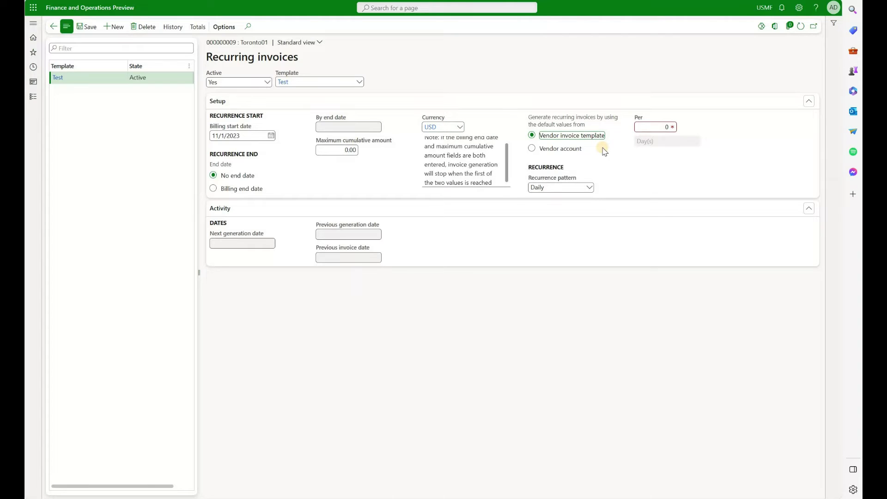
{"action": "left_click", "coordinate": [579, 150]}
{"action": "left_click", "coordinate": [586, 139]}
- Set the recurrence pattern to Weekly with an interval of 1
{"action": "left_click", "coordinate": [589, 187]}
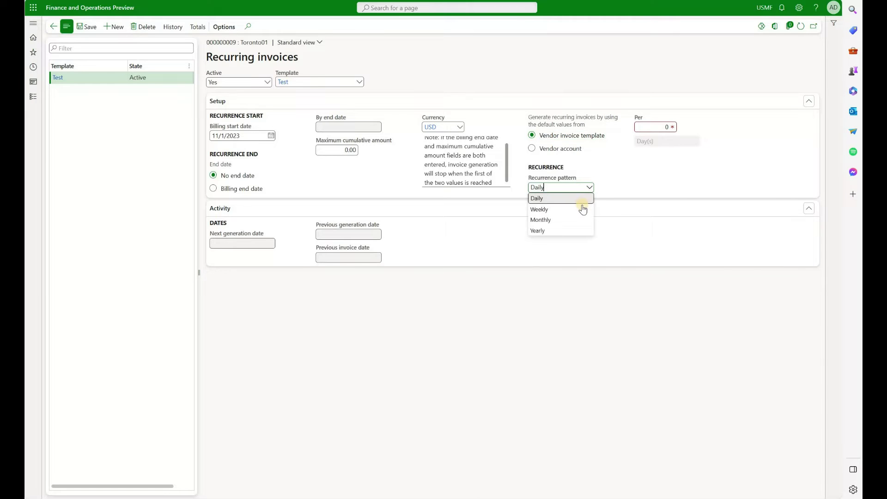
{"action": "left_click", "coordinate": [581, 207]}
{"action": "left_click", "coordinate": [668, 127]}
{"action": "type", "text": "1"}
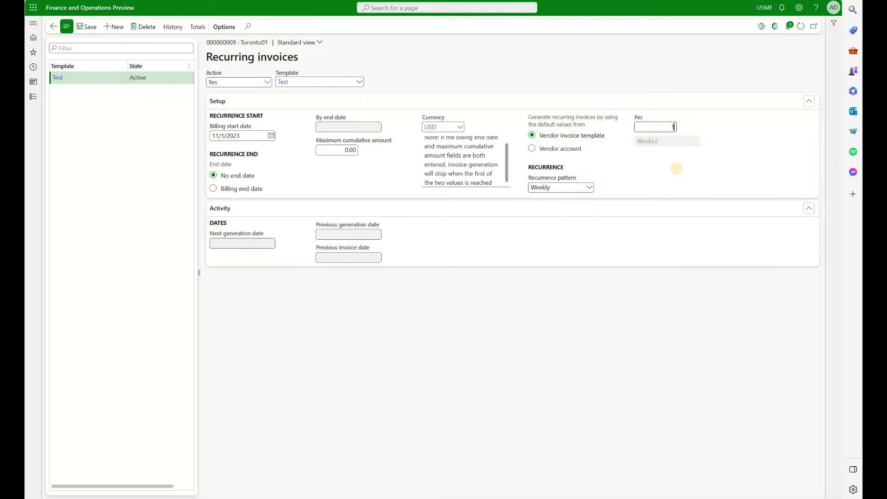
{"action": "key", "text": "Tab"}
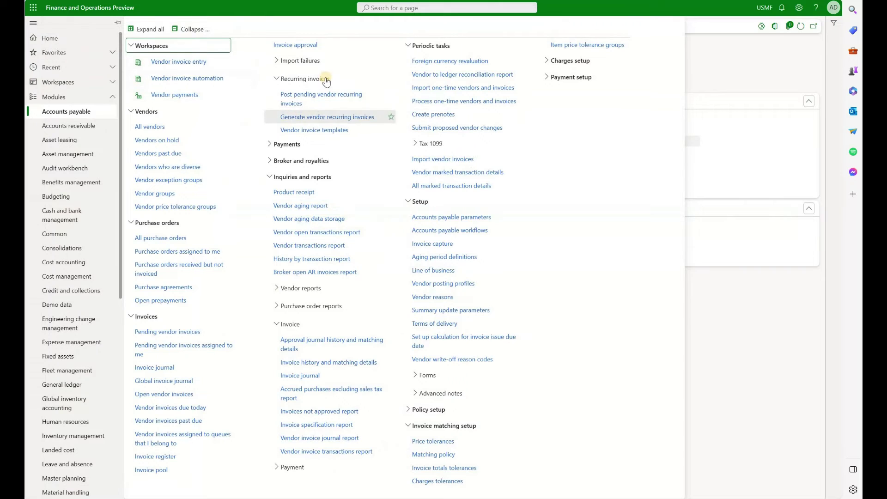
- Fill in Generate vendor recurring invoices: invoice and generation dates 11/30/2023, template Test, vendor filter
{"action": "left_click", "coordinate": [332, 120]}
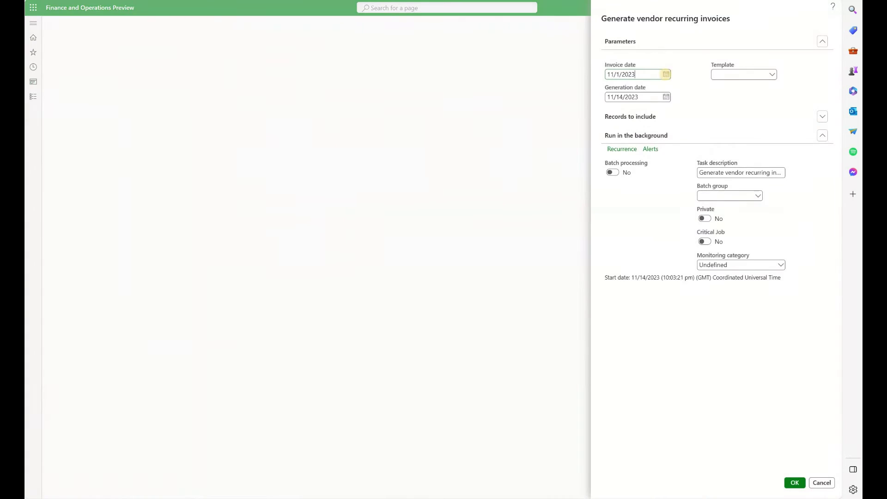
{"action": "left_click", "coordinate": [665, 75]}
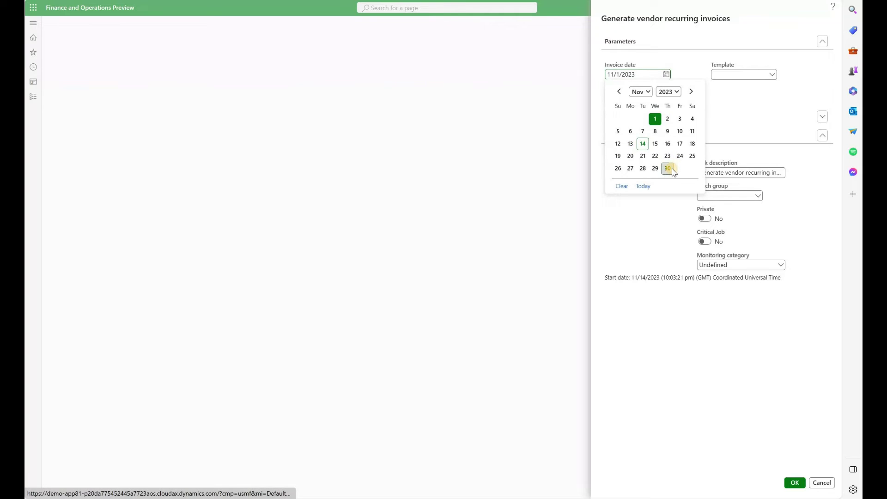
{"action": "left_click", "coordinate": [669, 168]}
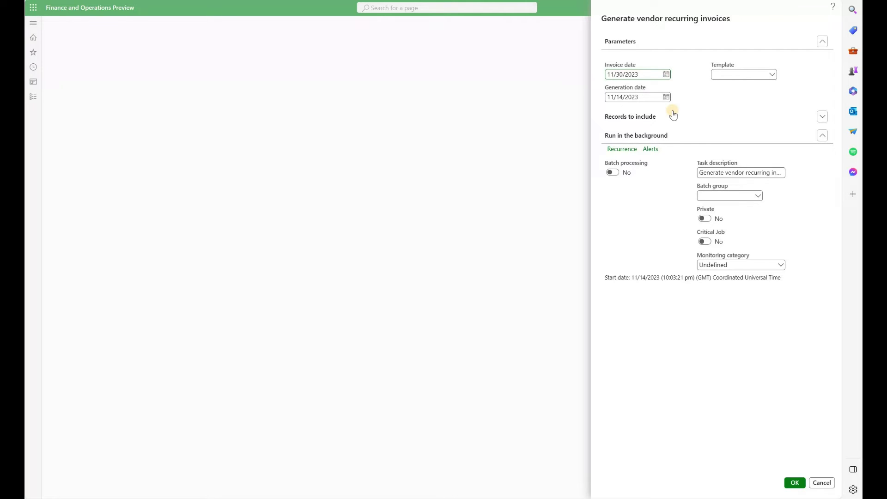
{"action": "left_click", "coordinate": [666, 97]}
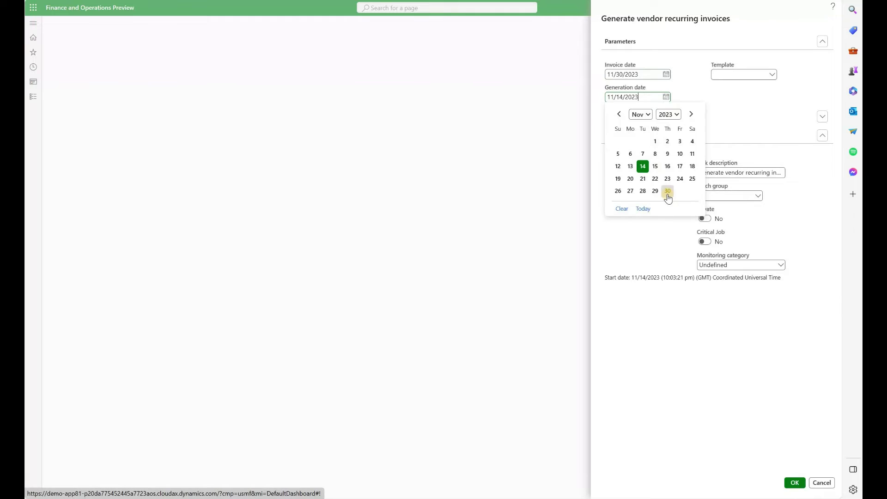
{"action": "left_click", "coordinate": [667, 191]}
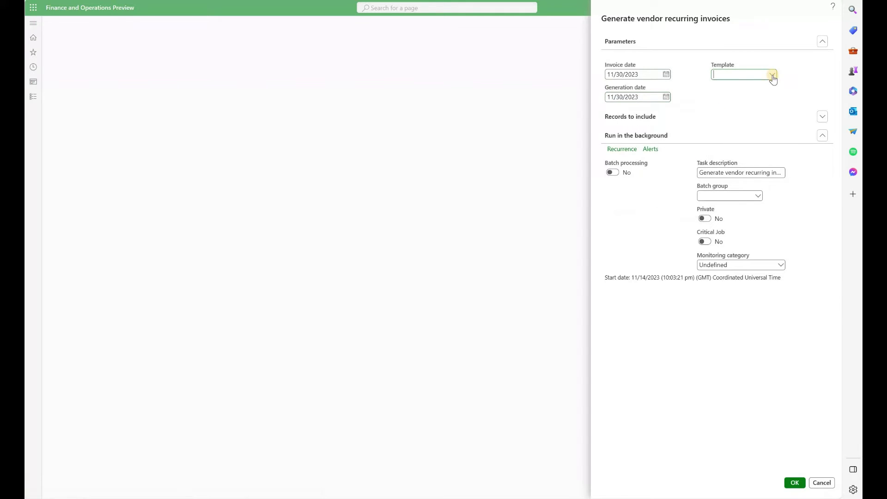
{"action": "left_click", "coordinate": [771, 75]}
{"action": "left_click", "coordinate": [651, 111]}
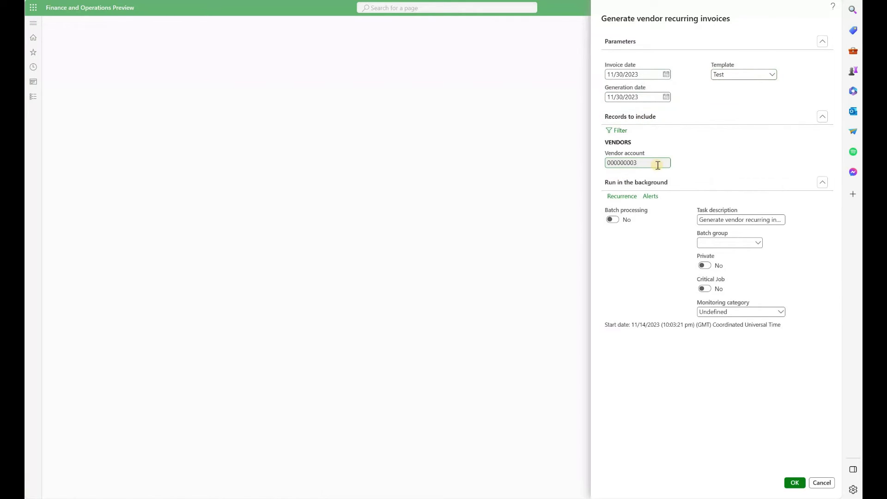
{"action": "left_click", "coordinate": [618, 131]}
{"action": "key", "text": "Return"}
- Run the recurring invoice generation, then open Toronto01's recurring invoice setup from All vendors
{"action": "left_click", "coordinate": [794, 483]}
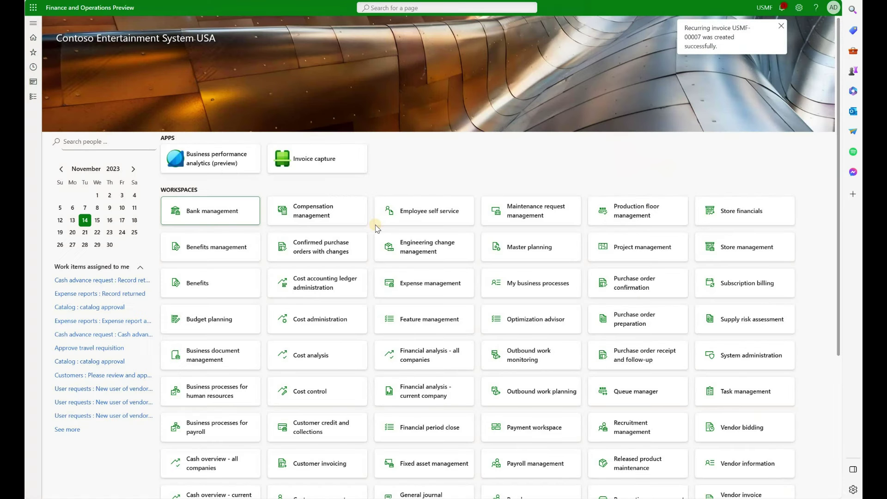
{"action": "left_click", "coordinate": [32, 23]}
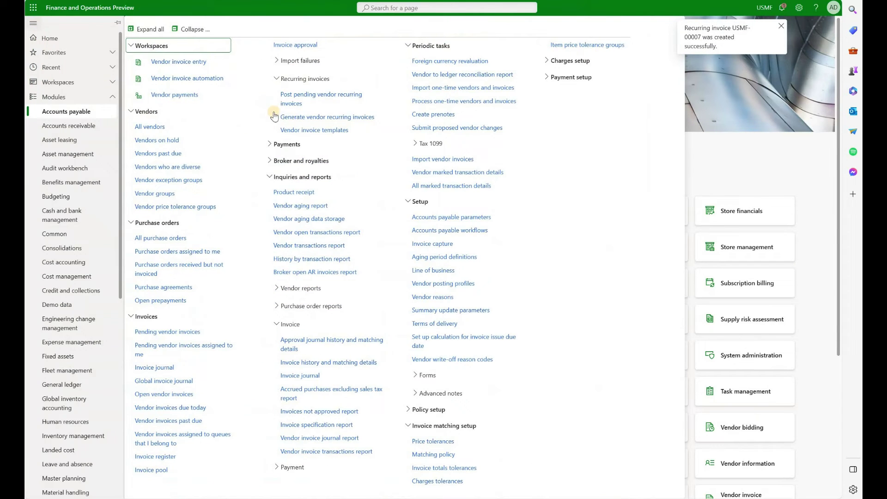
{"action": "left_click", "coordinate": [143, 128]}
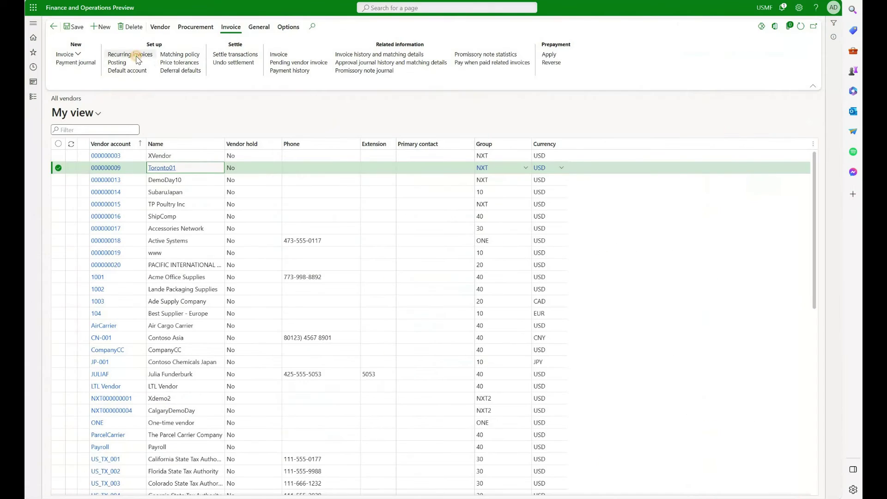
{"action": "left_click", "coordinate": [136, 55]}
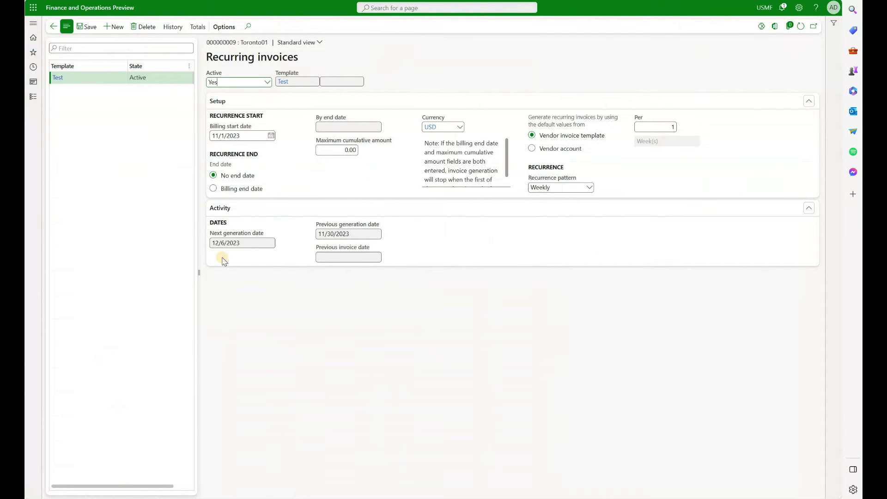
- Check next generation date 12/6/2023 and previous 11/30/2023, then view the invoice history
{"action": "left_click_drag", "start_coordinate": [257, 243], "coordinate": [211, 243]}
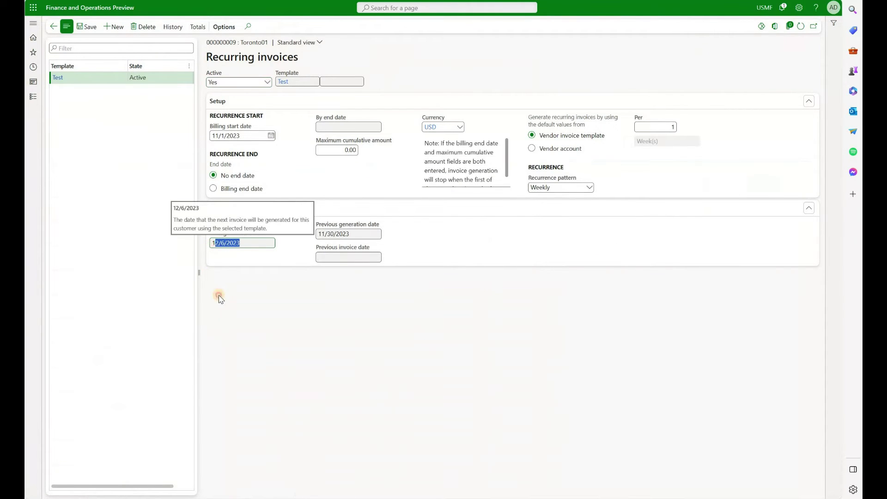
{"action": "left_click", "coordinate": [235, 299]}
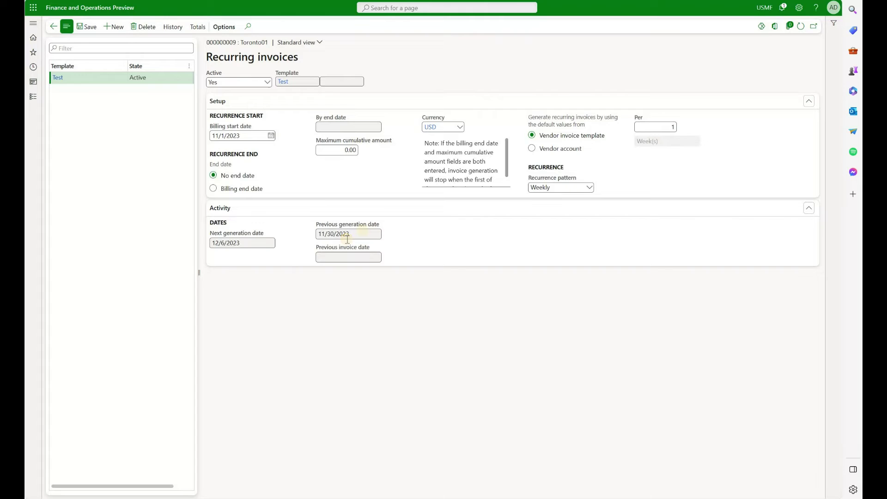
{"action": "left_click_drag", "start_coordinate": [347, 239], "coordinate": [297, 240]}
{"action": "left_click", "coordinate": [363, 307]}
{"action": "left_click", "coordinate": [174, 28]}
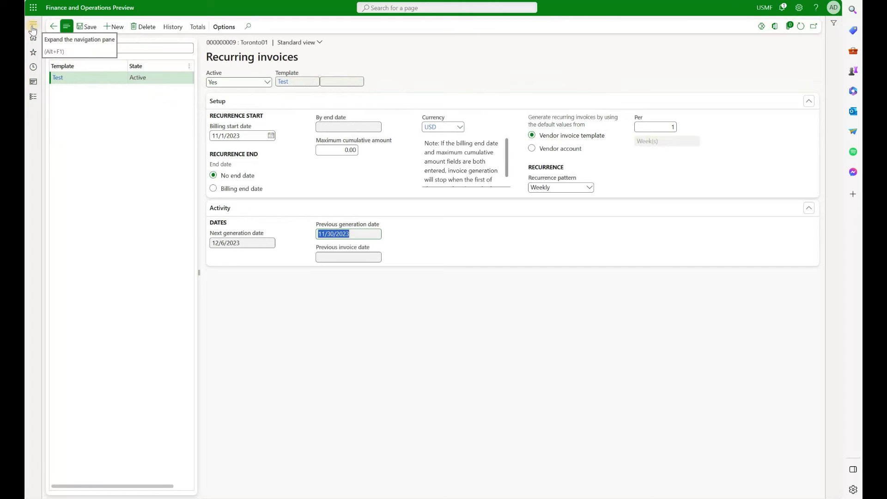
- Open the first generated Toronto01 invoice in Pending vendor invoices, then head back toward All vendors
{"action": "left_click", "coordinate": [32, 27]}
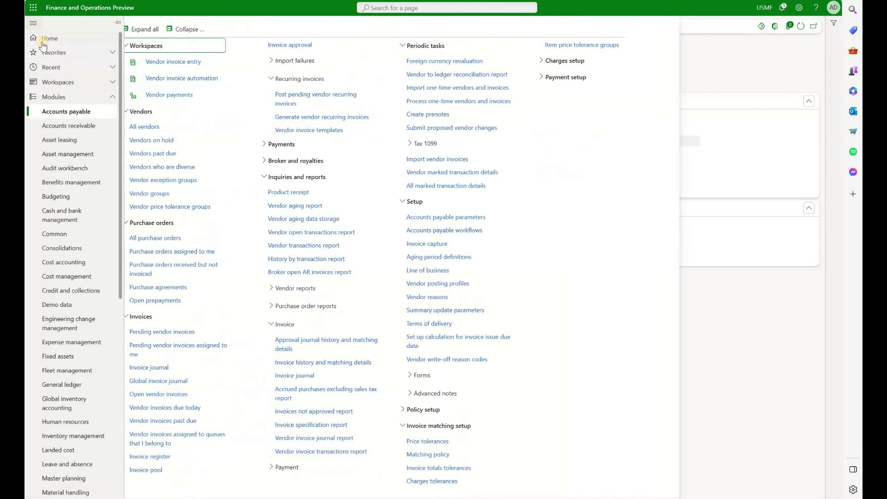
{"action": "left_click", "coordinate": [203, 333]}
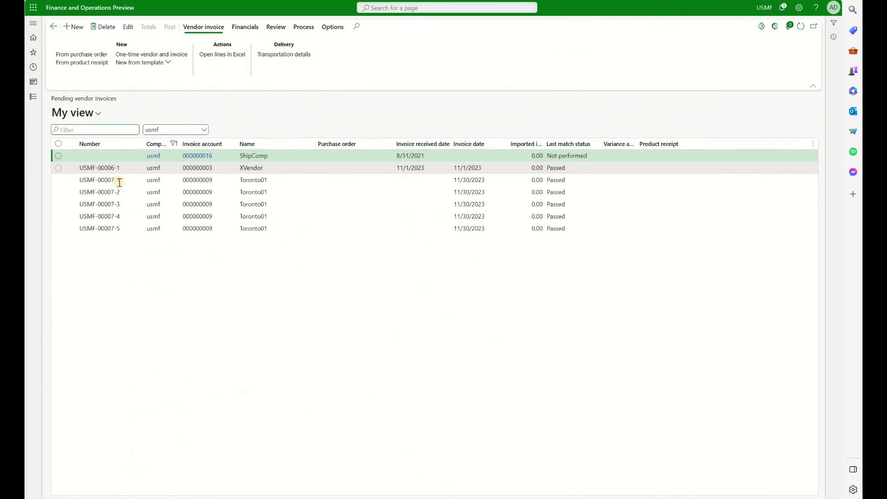
{"action": "left_click", "coordinate": [140, 181]}
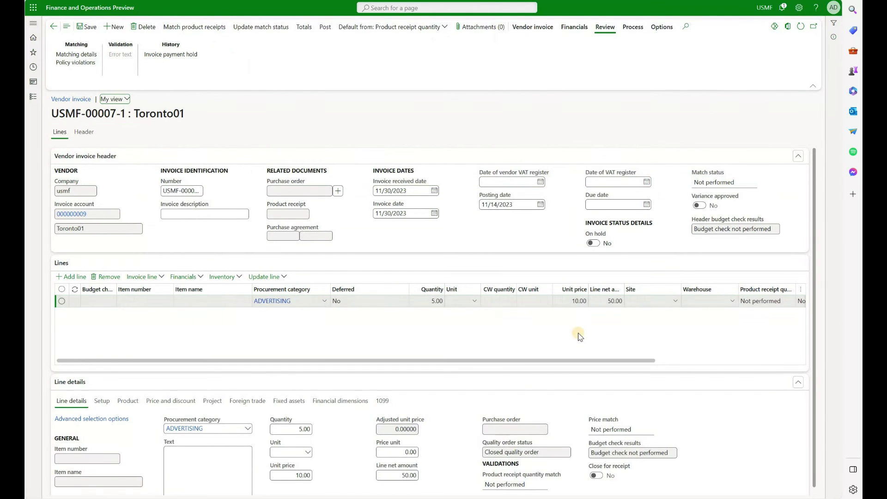
{"action": "left_click", "coordinate": [32, 96]}
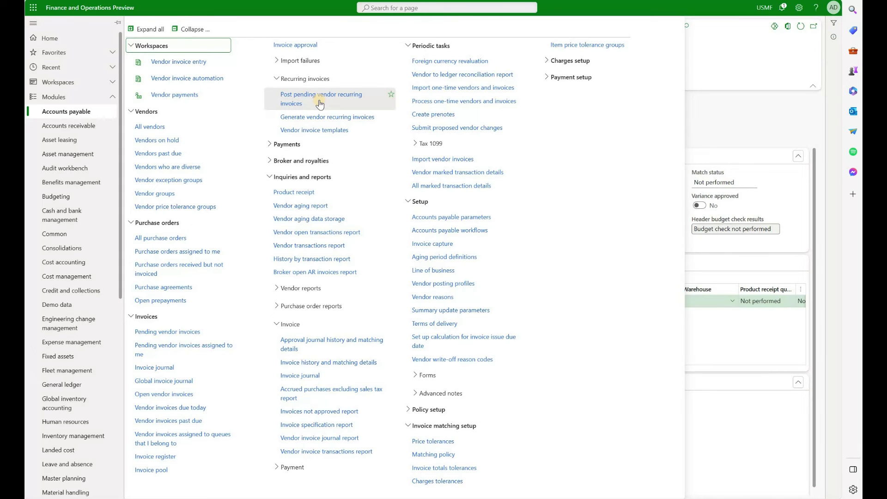
{"action": "left_click", "coordinate": [747, 120]}
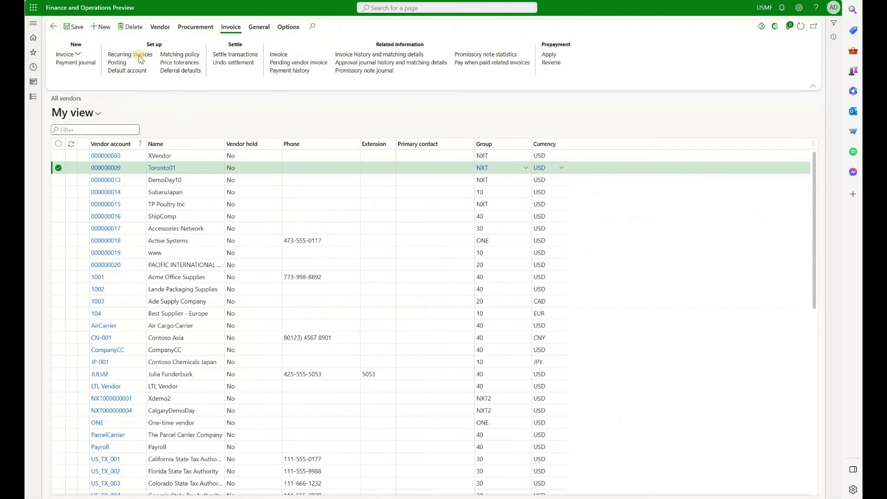
- Show Toronto01's recurring invoice totals (5 invoices, 250.00 USD), then close the totals panel
{"action": "left_click", "coordinate": [130, 55]}
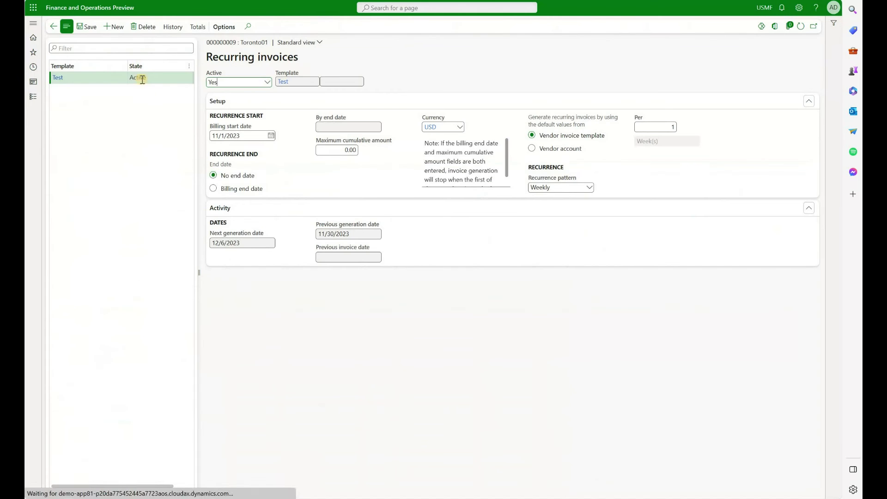
{"action": "left_click", "coordinate": [198, 28]}
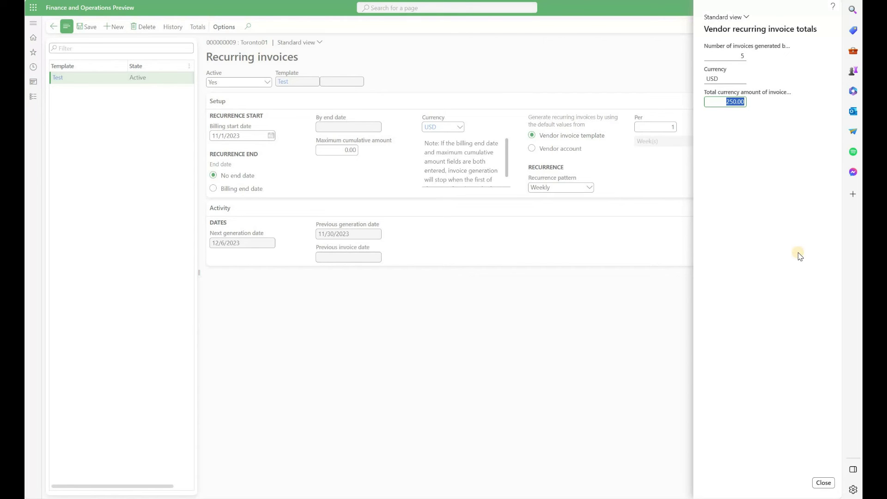
{"action": "left_click", "coordinate": [824, 482]}
{"action": "left_click", "coordinate": [34, 23]}
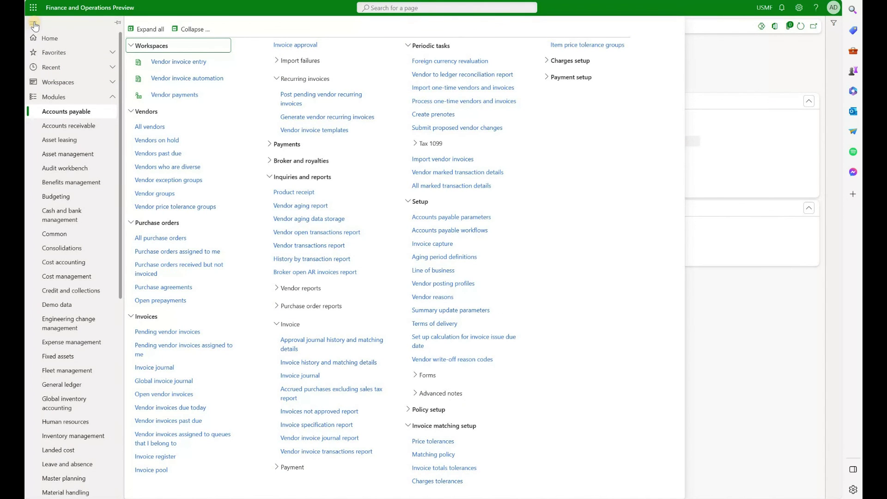
- Delete the Test vendor invoice template
{"action": "left_click", "coordinate": [295, 130]}
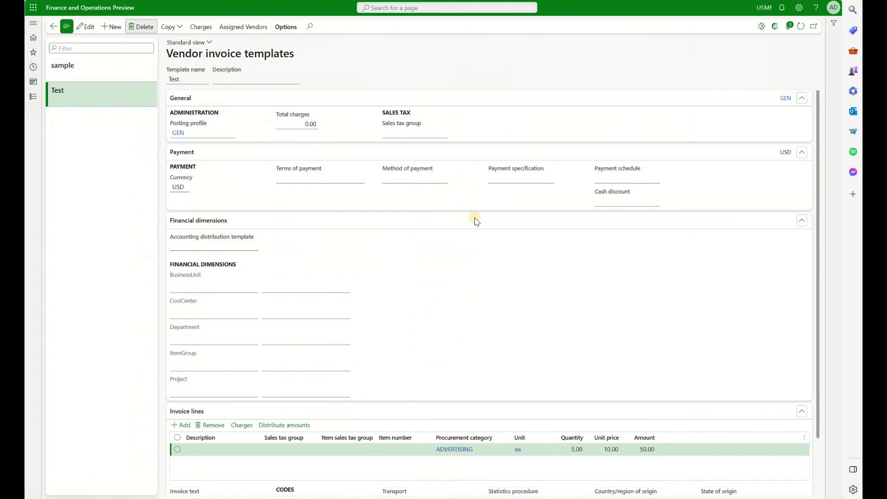
{"action": "key", "text": "alt+Delete"}
{"action": "left_click", "coordinate": [523, 226]}
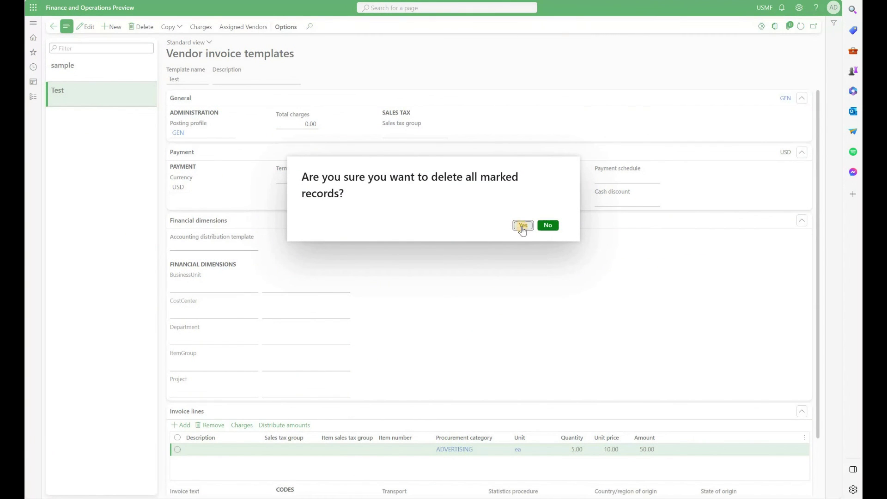
- Attempt to delete Toronto01's recurring invoice setup, whose template field is now empty
{"action": "left_click", "coordinate": [33, 23]}
{"action": "left_click", "coordinate": [142, 130]}
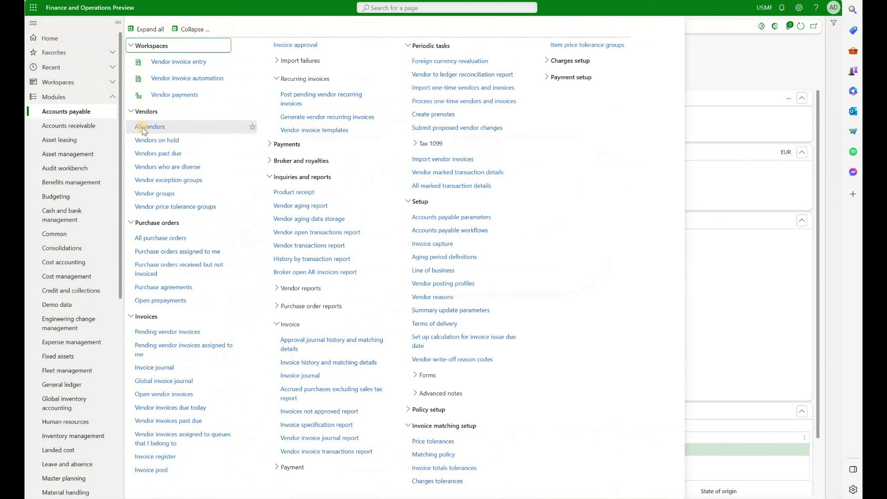
{"action": "left_click", "coordinate": [130, 55]}
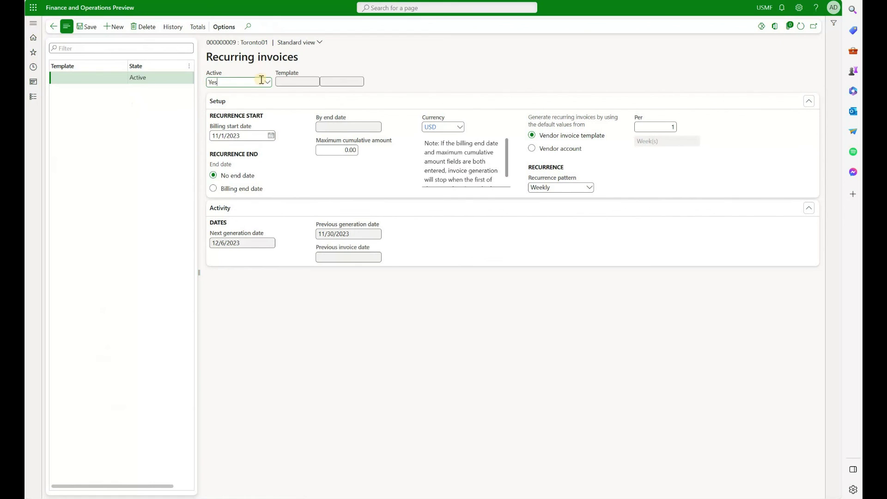
{"action": "left_click", "coordinate": [292, 82]}
{"action": "left_click", "coordinate": [150, 29]}
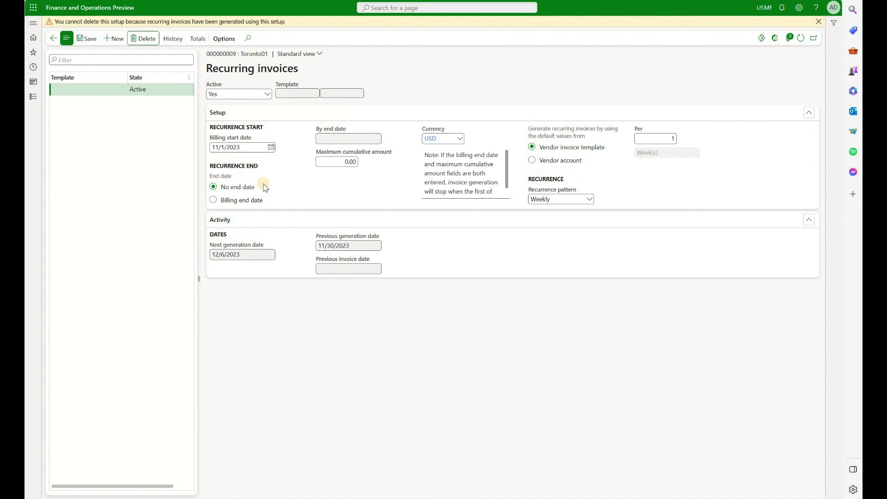